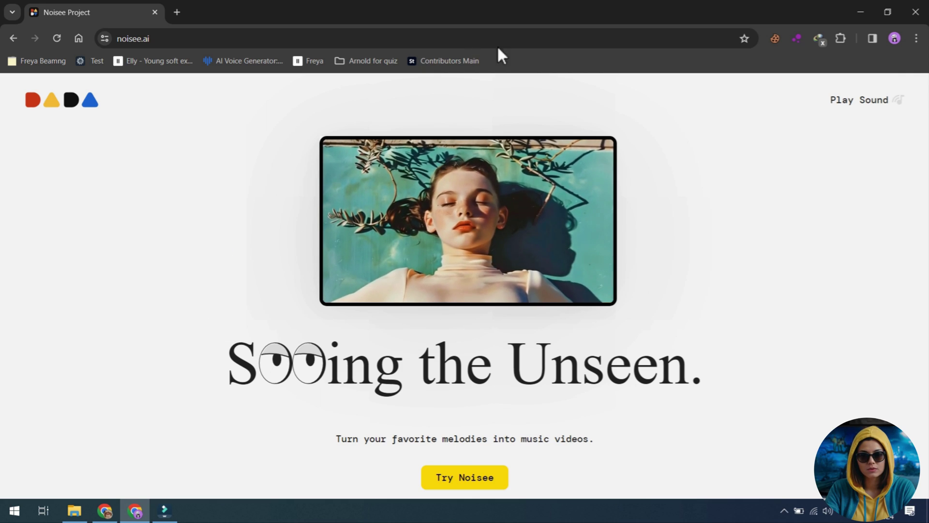
{"action": "left_click", "coordinate": [855, 115]}
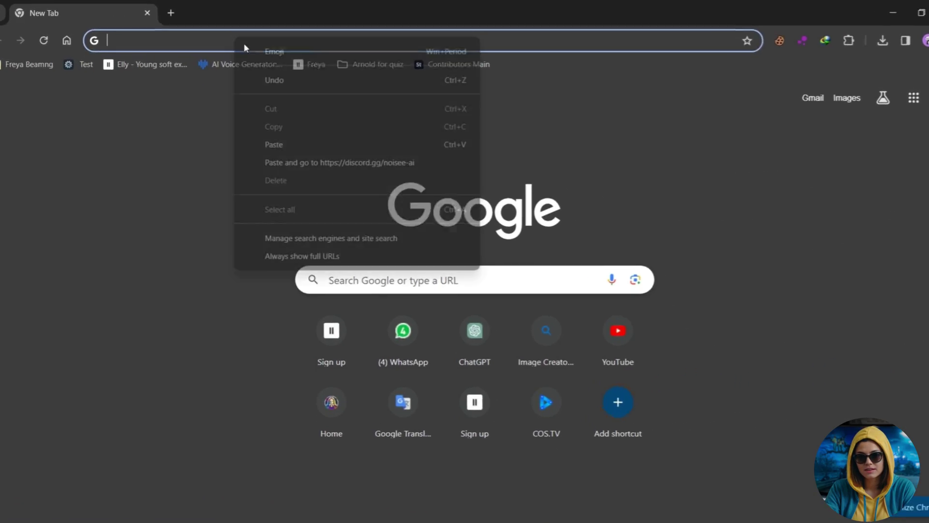
{"action": "left_click", "coordinate": [306, 162]}
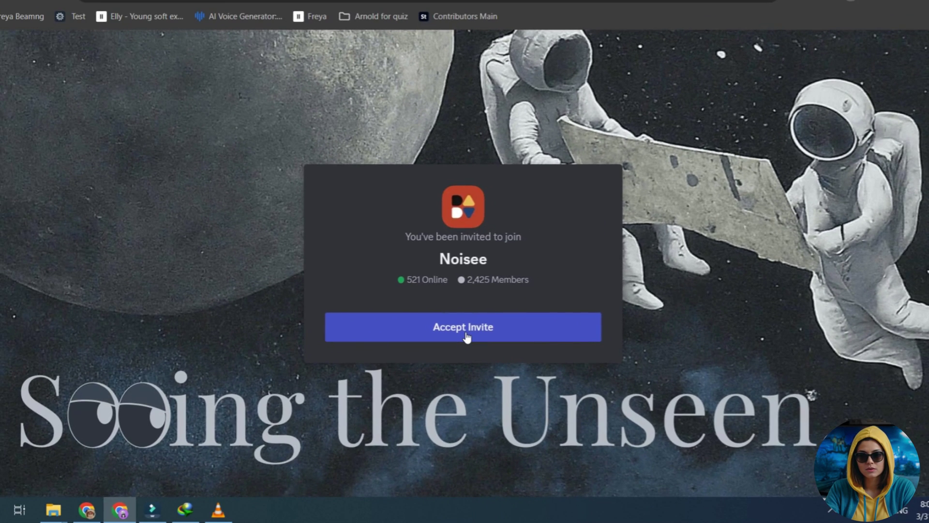
{"action": "left_click", "coordinate": [466, 334]}
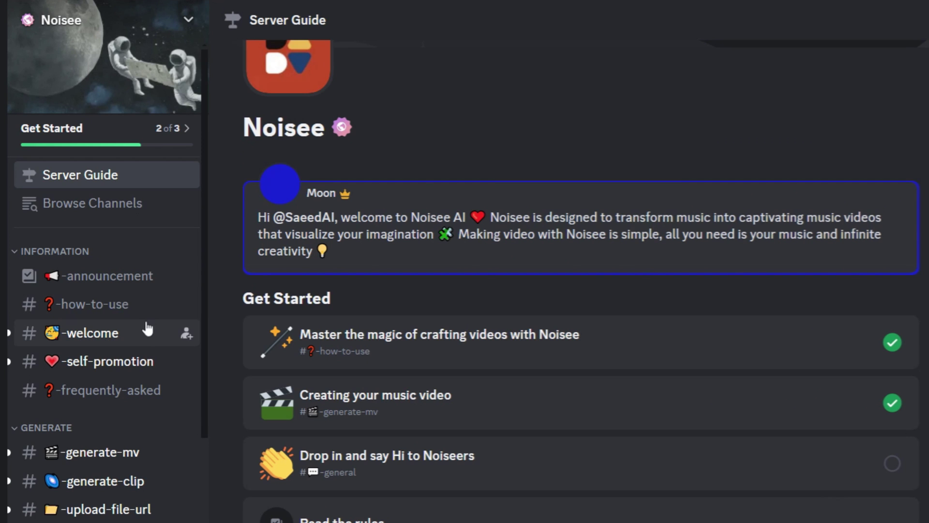
Open the how-to-use channel and play its tutorial video on making music videos.
{"action": "left_click", "coordinate": [139, 310]}
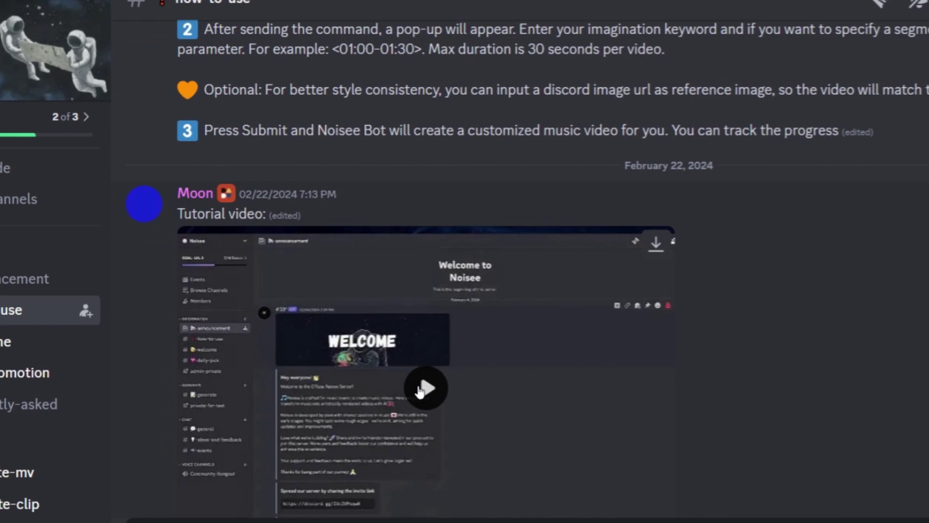
{"action": "left_click", "coordinate": [420, 389]}
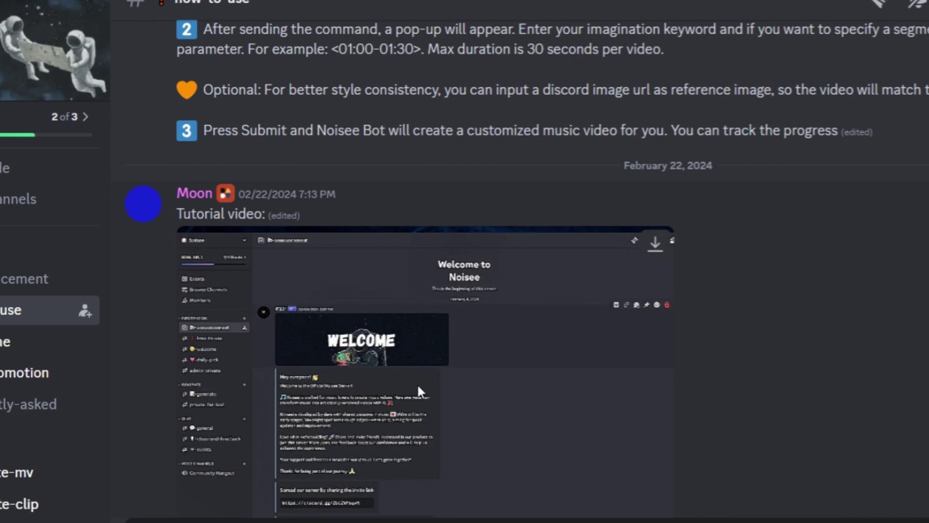
{"action": "scroll", "coordinate": [417, 383], "scroll_direction": "down", "scroll_amount": 3}
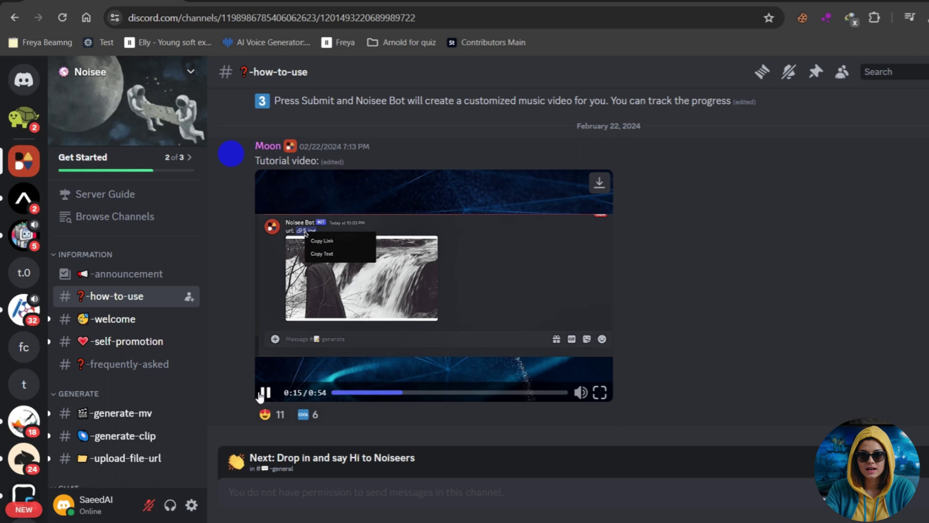
Read the frequently-asked channel, examining whether Noisee is free and whether its videos and sounds are copyright-free.
{"action": "left_click", "coordinate": [129, 364]}
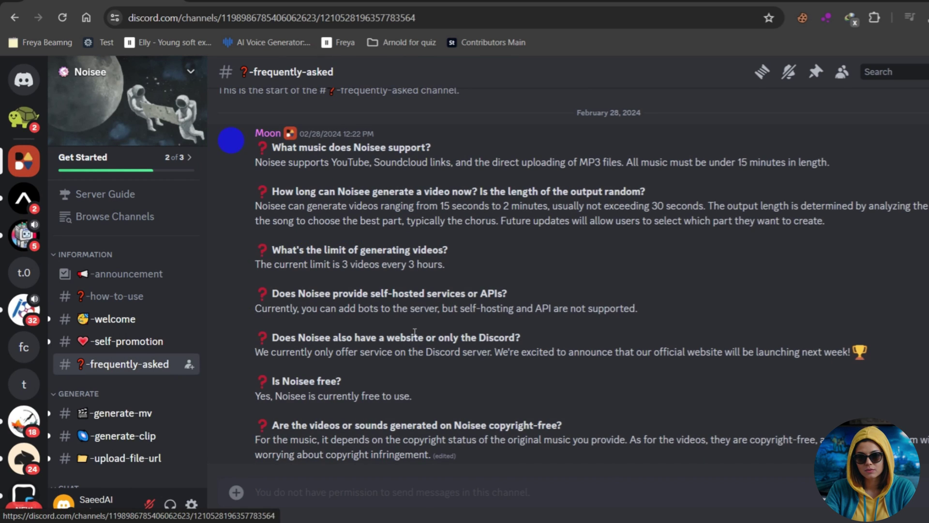
{"action": "left_click_drag", "start_coordinate": [265, 160], "coordinate": [311, 208]}
{"action": "left_click", "coordinate": [397, 256]}
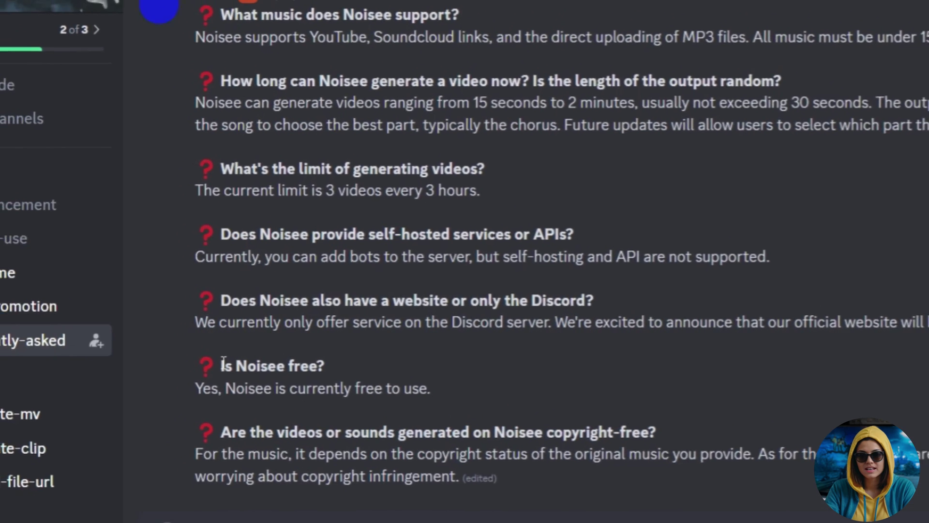
{"action": "left_click_drag", "start_coordinate": [221, 365], "coordinate": [324, 366]}
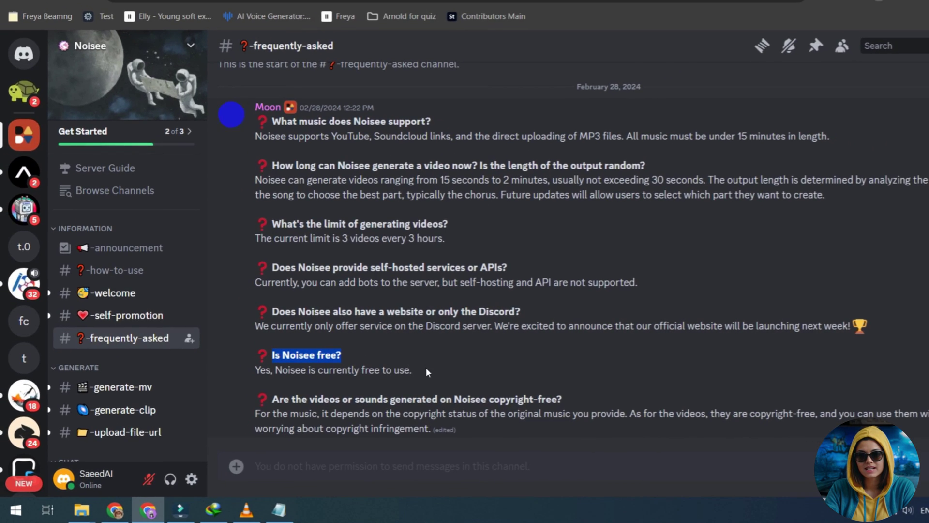
{"action": "left_click", "coordinate": [426, 368]}
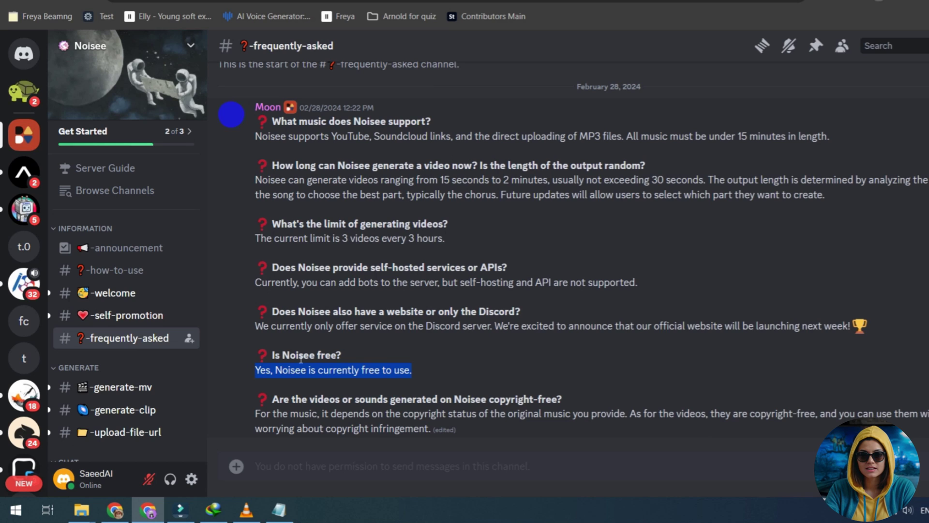
{"action": "left_click", "coordinate": [301, 359]}
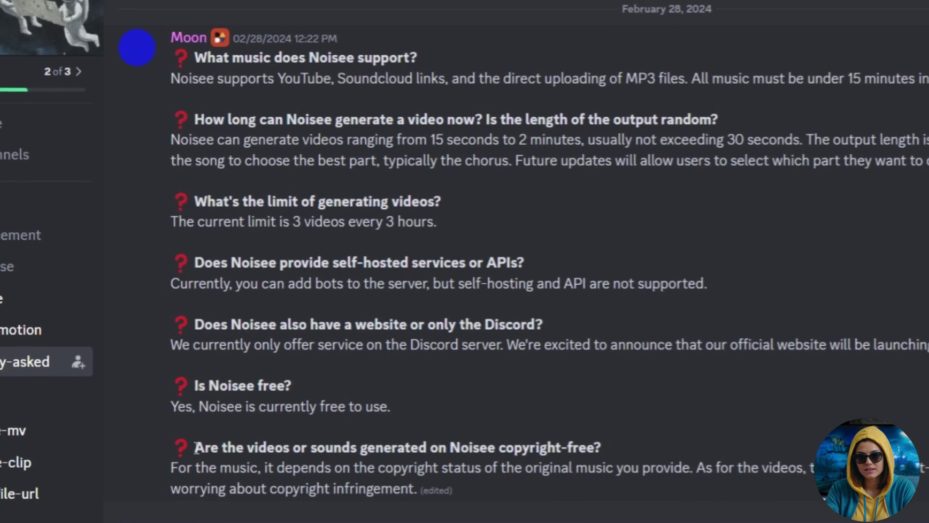
{"action": "left_click_drag", "start_coordinate": [196, 447], "coordinate": [605, 452]}
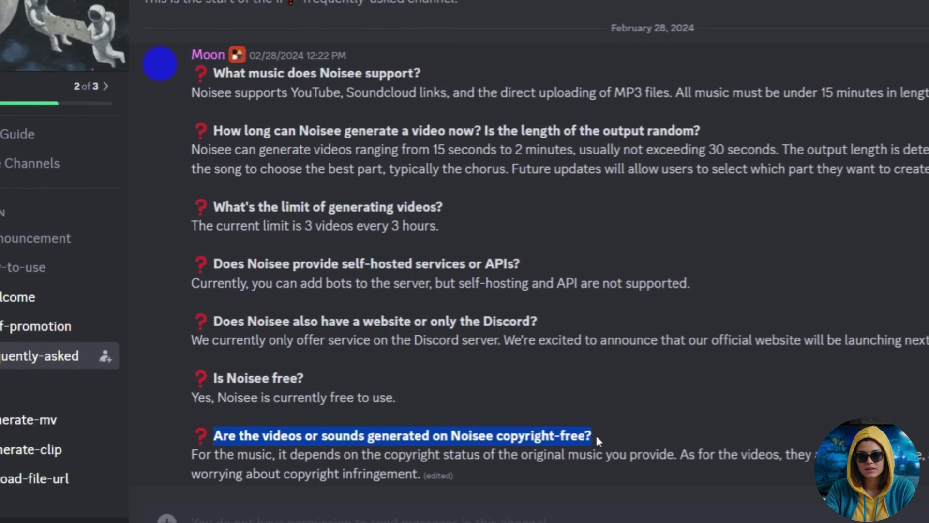
{"action": "left_click_drag", "start_coordinate": [419, 474], "coordinate": [226, 442]}
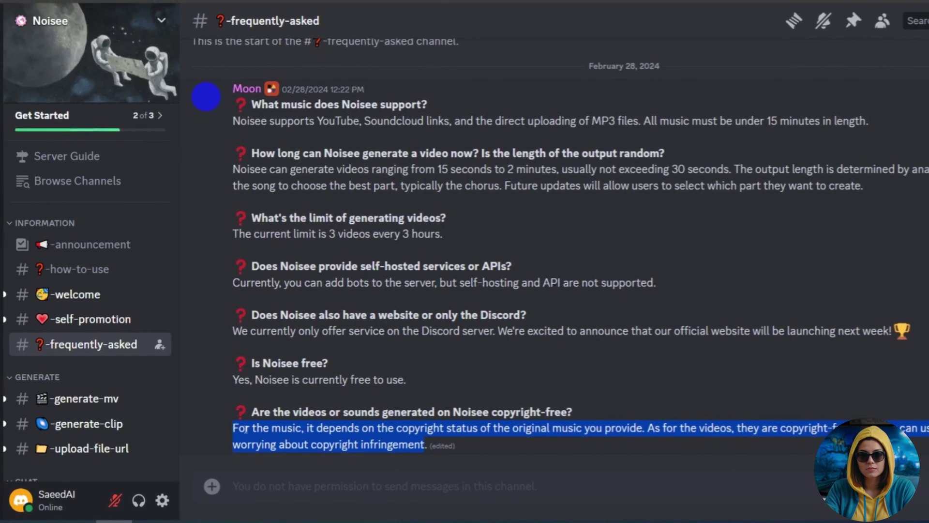
{"action": "left_click", "coordinate": [245, 429]}
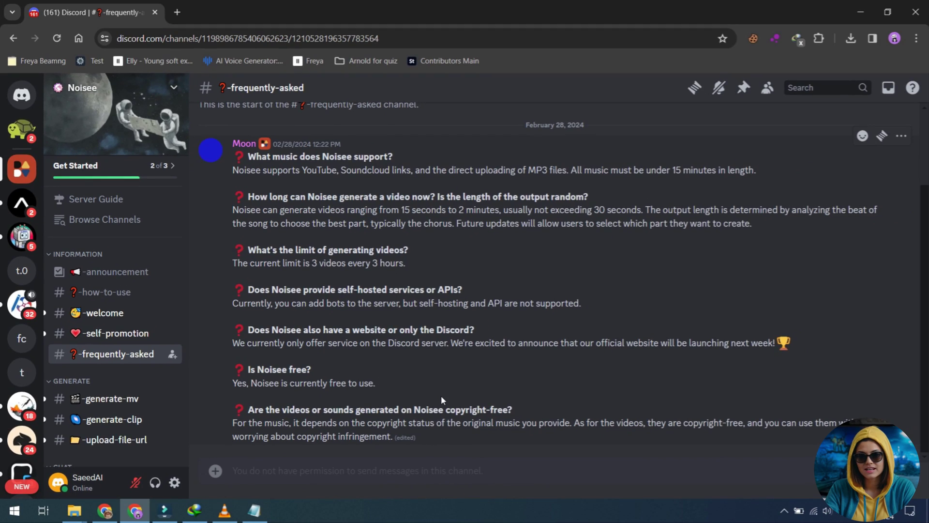
Upload the audio file Virus Outbreak 2.mp3 to the generate-mv channel and send it.
{"action": "mouse_move", "coordinate": [77, 389]}
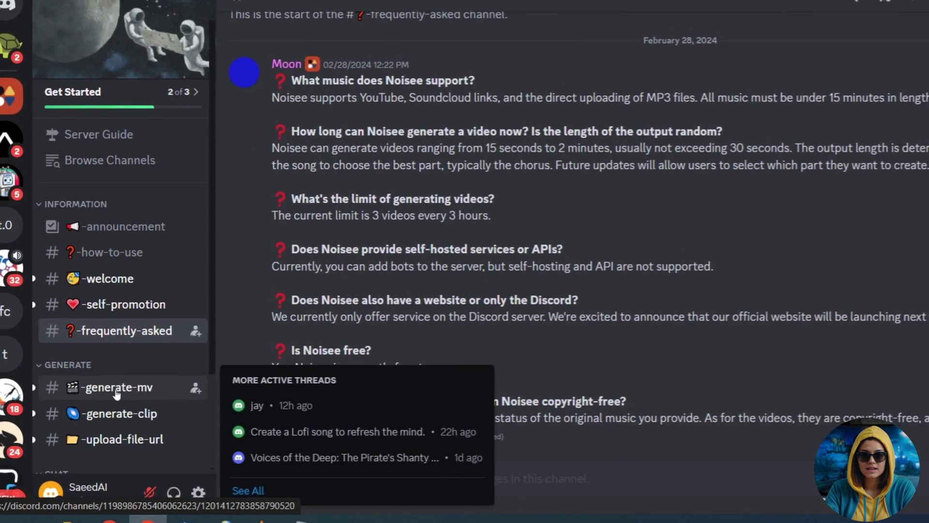
{"action": "left_click", "coordinate": [110, 402]}
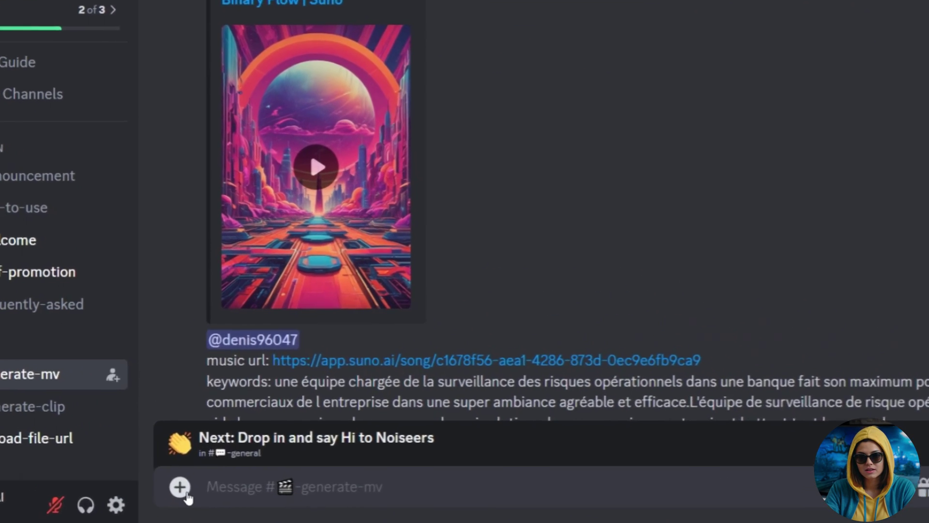
{"action": "left_click", "coordinate": [236, 466]}
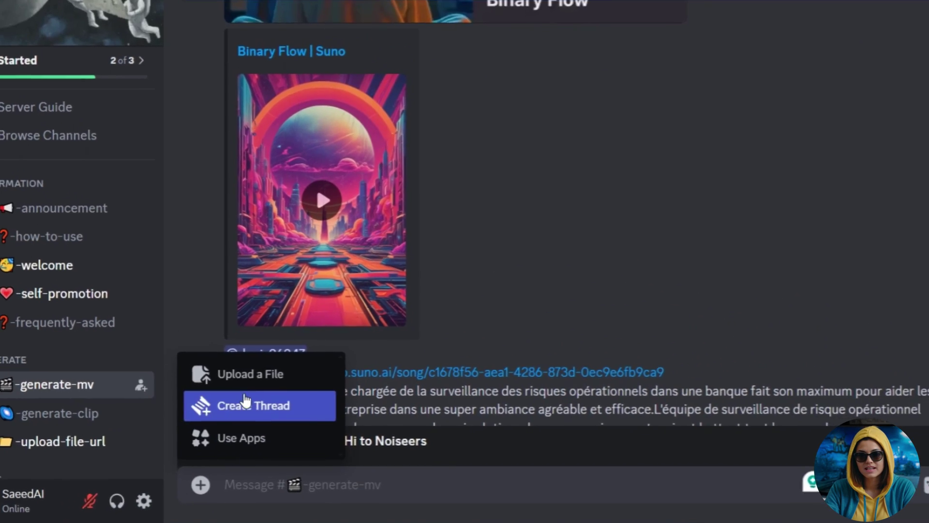
{"action": "left_click", "coordinate": [250, 374]}
{"action": "double_click", "coordinate": [537, 243]}
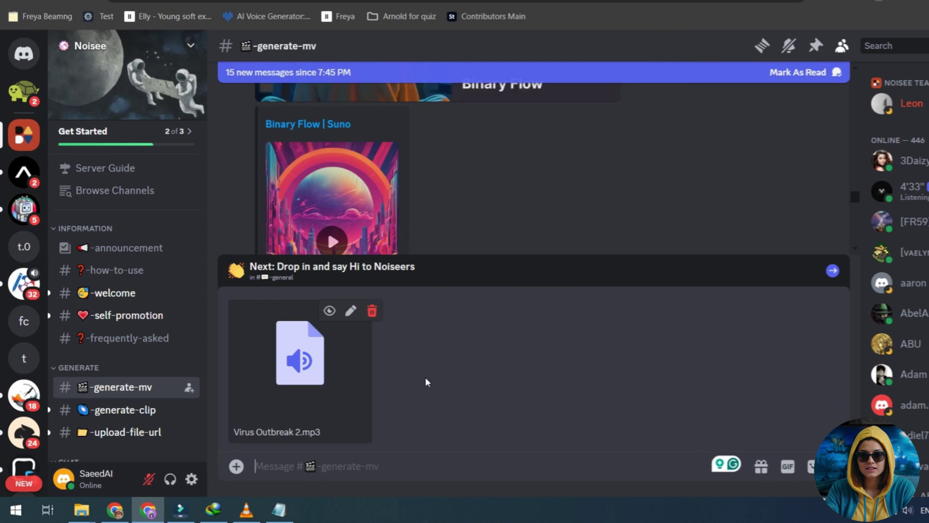
{"action": "key", "text": "Return"}
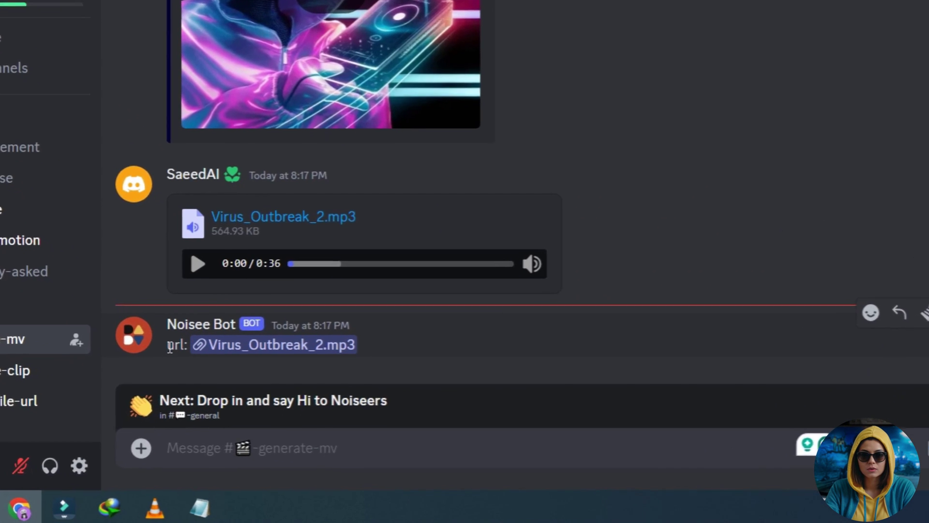
Copy the link of Virus_Outbreak_2.mp3 from the Noisee Bot reply.
{"action": "left_click_drag", "start_coordinate": [233, 402], "coordinate": [247, 404]}
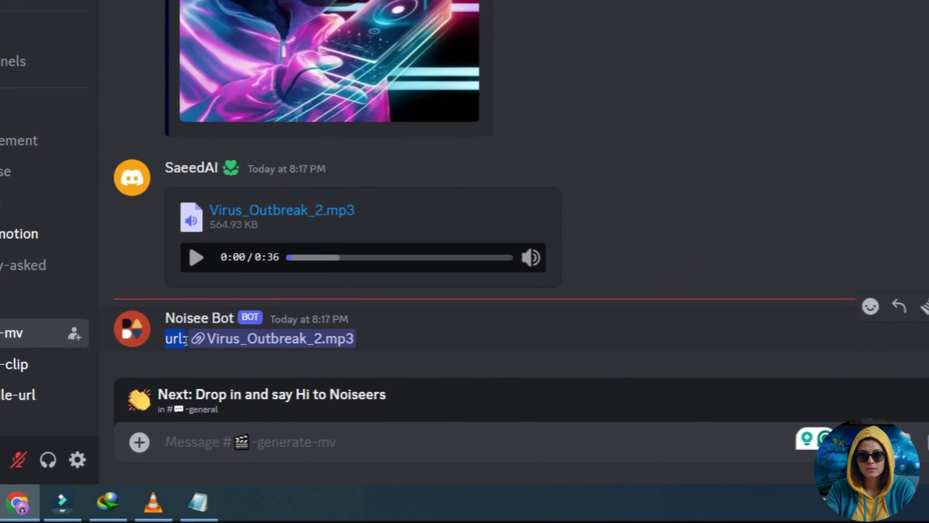
{"action": "left_click_drag", "start_coordinate": [186, 341], "coordinate": [226, 345]}
{"action": "right_click", "coordinate": [232, 345]}
{"action": "left_click", "coordinate": [262, 361]}
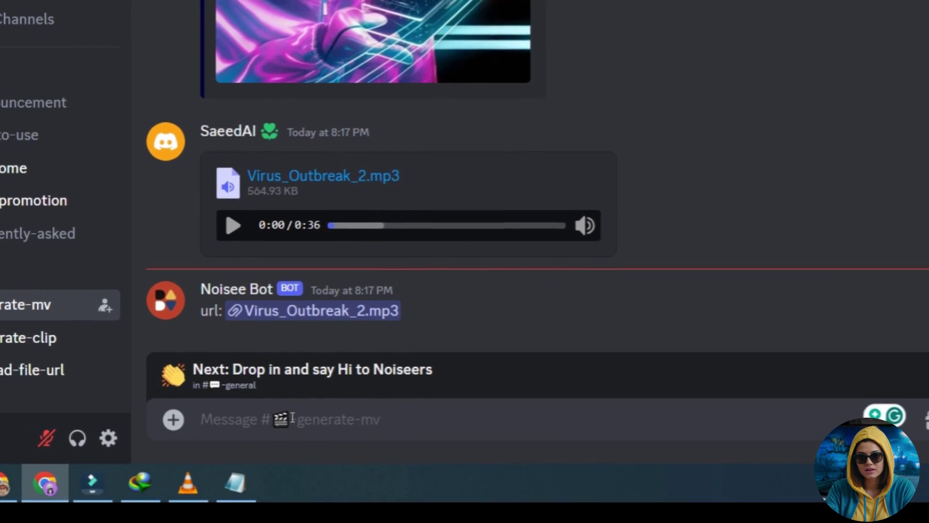
Send the Noisee Bot /imagine command with the copied MP3 link as its url.
{"action": "left_click", "coordinate": [292, 418]}
{"action": "type", "text": "/im"}
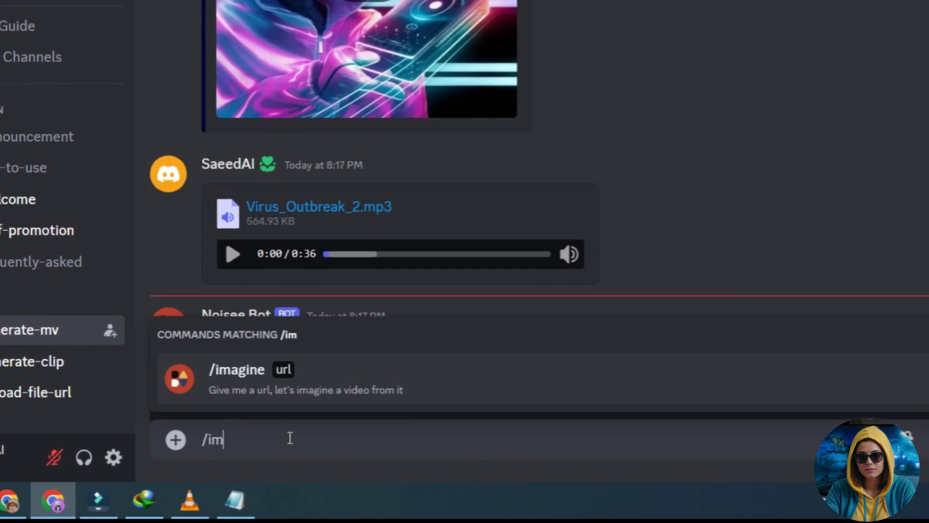
{"action": "type", "text": "age"}
{"action": "key", "text": "BackSpace"}
{"action": "key", "text": "BackSpace"}
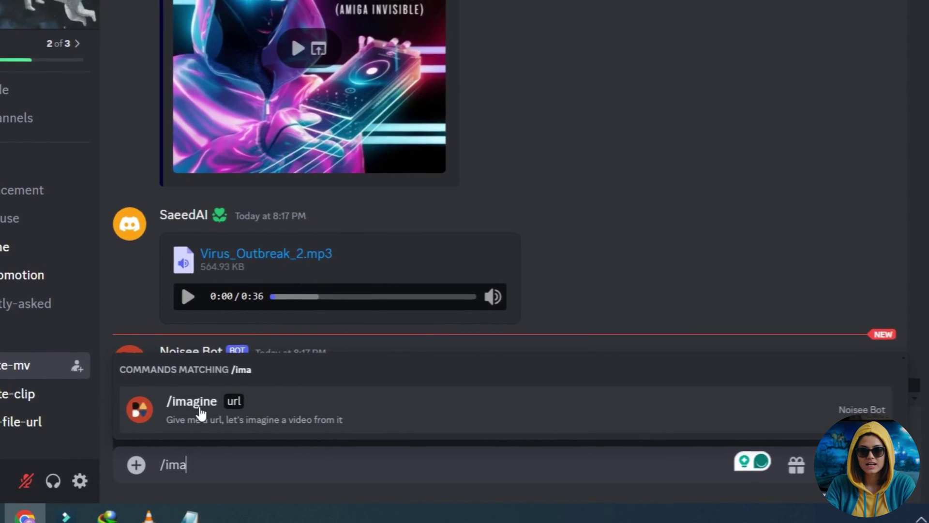
{"action": "left_click", "coordinate": [193, 412]}
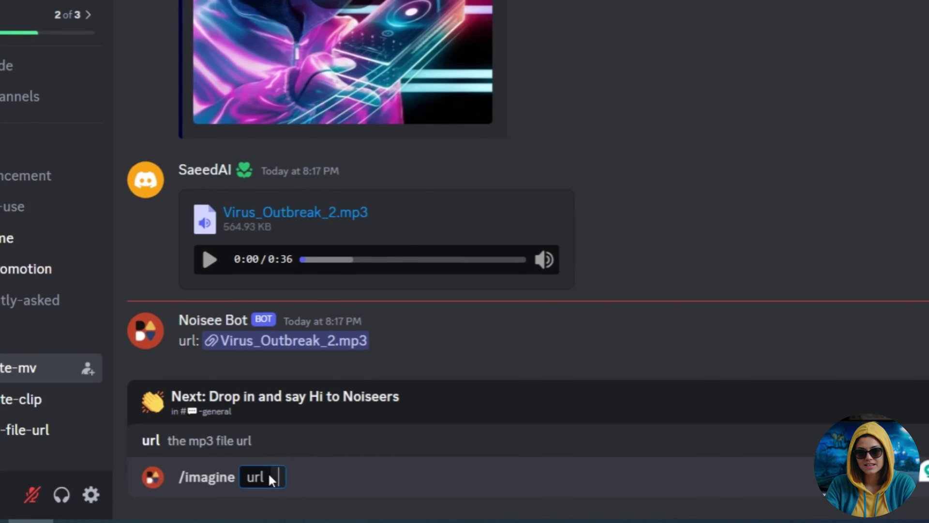
{"action": "key", "text": "ctrl+v"}
{"action": "key", "text": "Return"}
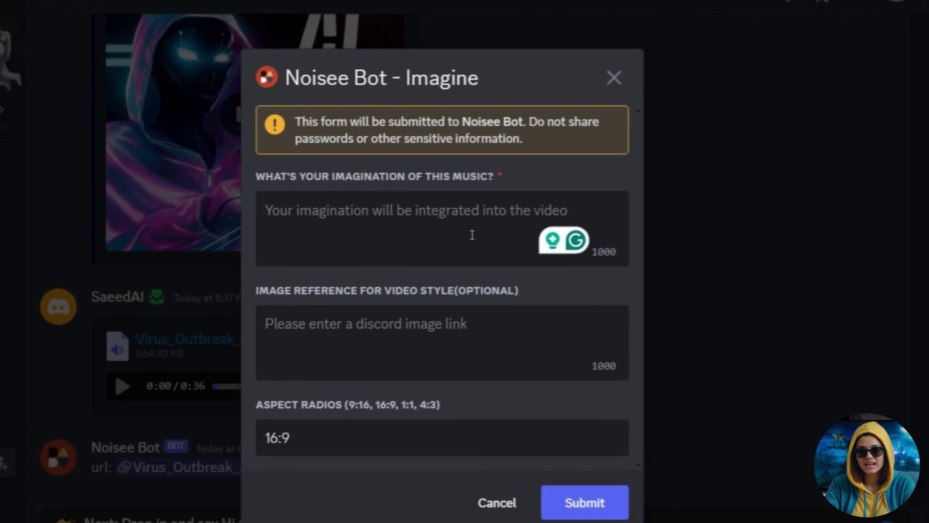
Describe the music as "Apocalypse, horror, cinematic, thriller, dystopian, suspense, buildings", keep the 16:9 aspect ratio without a reference image, and submit the form.
{"action": "key", "text": "ctrl+v"}
{"action": "type", "text": ", buildings"}
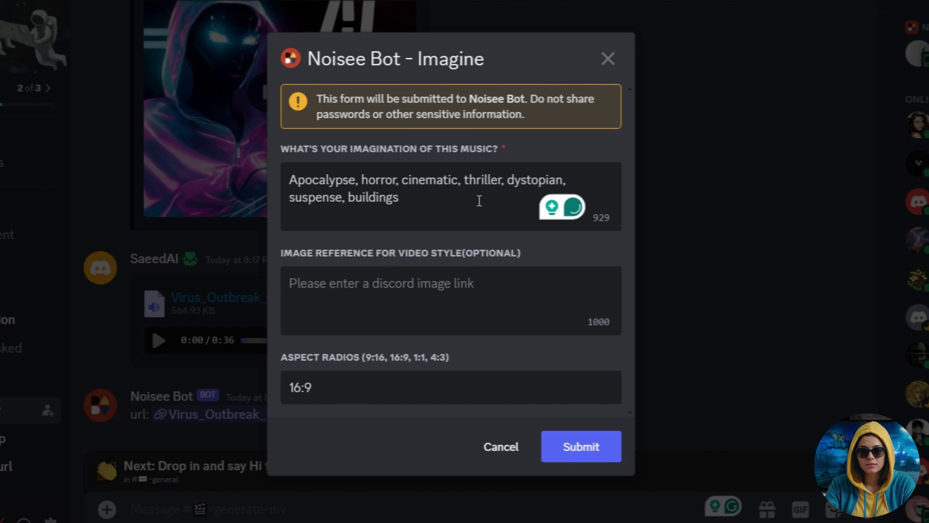
{"action": "left_click", "coordinate": [452, 285]}
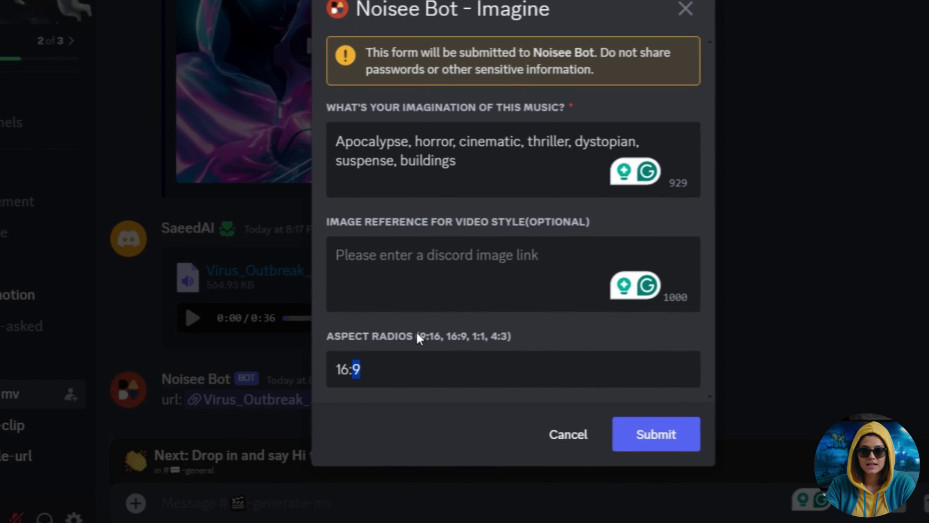
{"action": "left_click", "coordinate": [395, 373]}
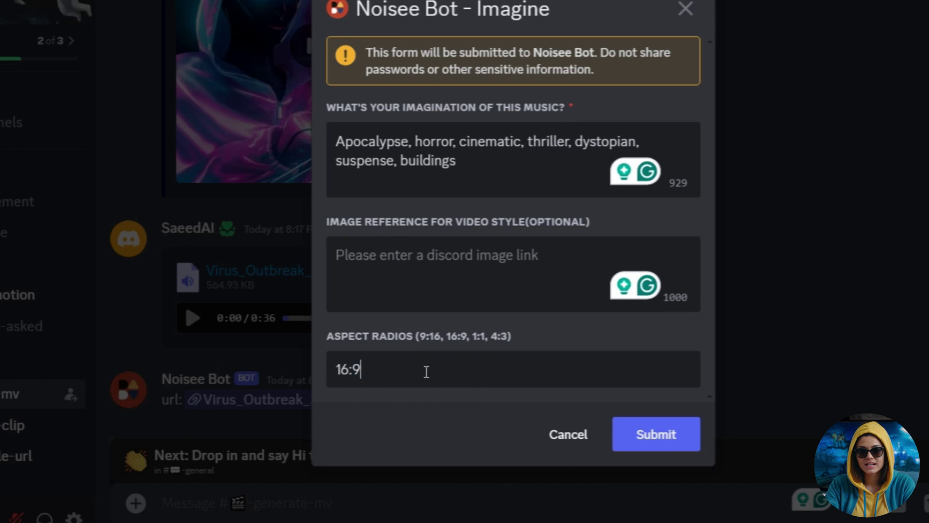
{"action": "left_click", "coordinate": [666, 431]}
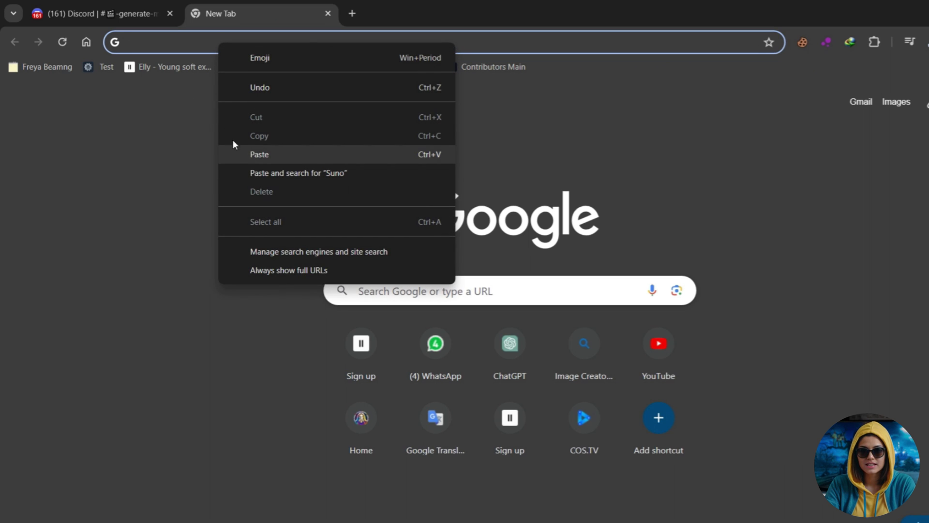
Search the web for Suno, open the Suno AI site and go to its song-making app.
{"action": "left_click", "coordinate": [278, 174]}
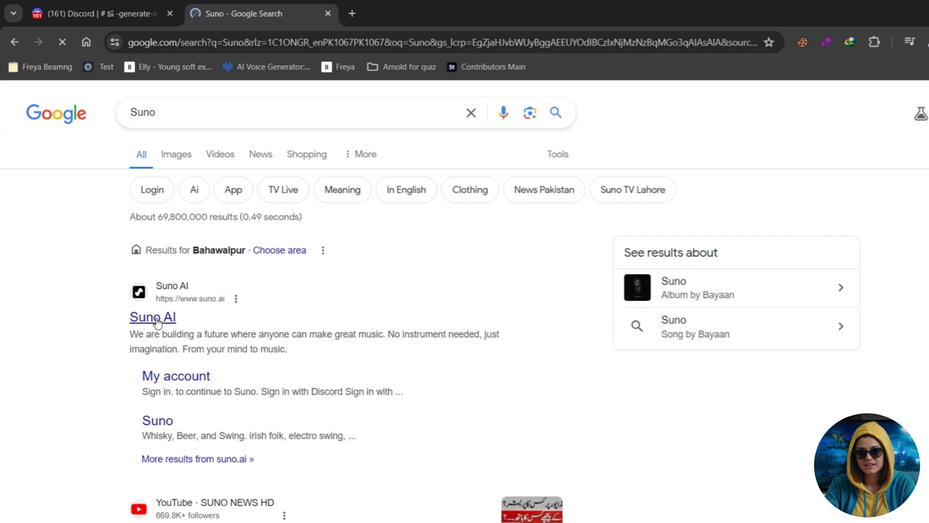
{"action": "left_click", "coordinate": [158, 319]}
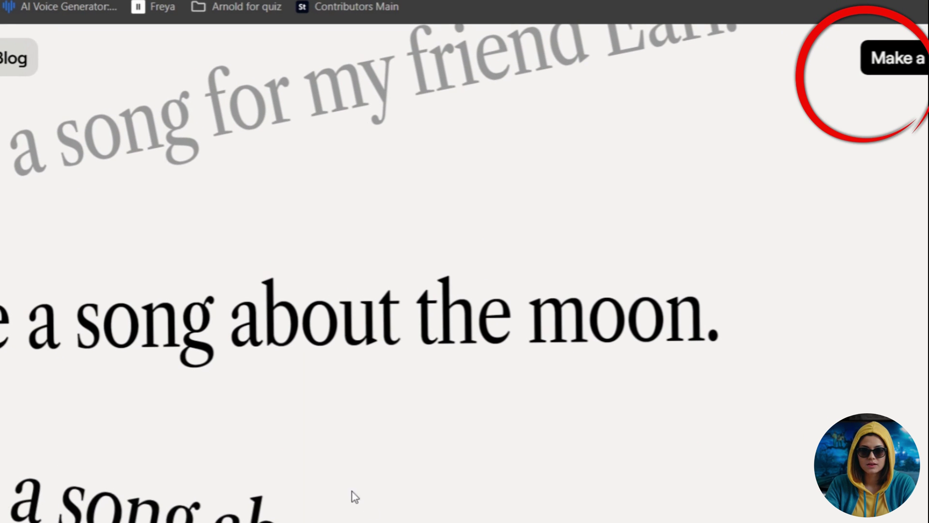
{"action": "left_click", "coordinate": [895, 59]}
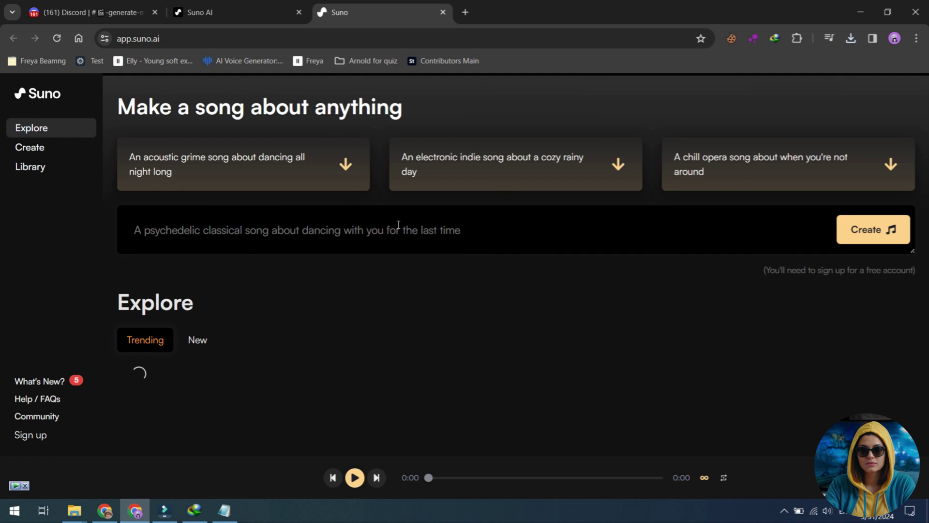
Create a song from "Apocalypse, horror, cinematic, thriller, dystopian, suspense, buildings", signing up with a Google account.
{"action": "left_click", "coordinate": [346, 164]}
{"action": "key", "text": "ctrl+v"}
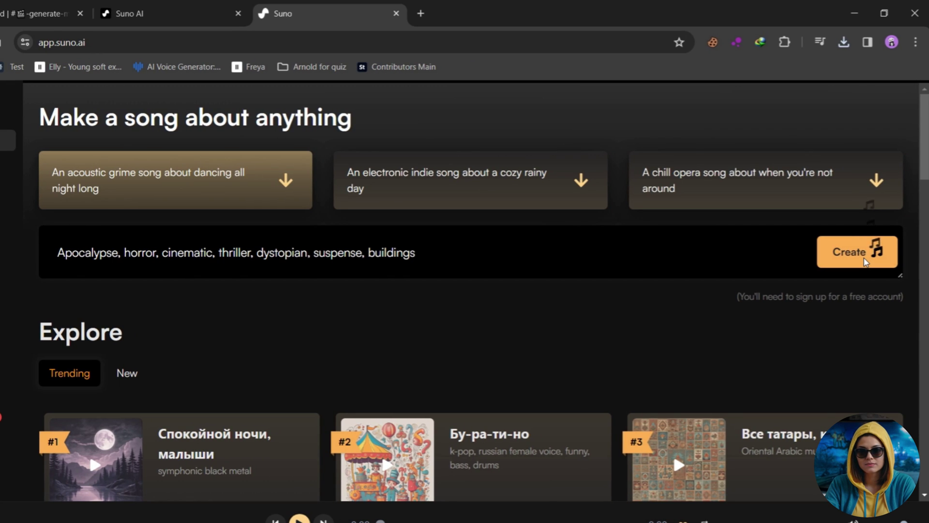
{"action": "left_click", "coordinate": [866, 261]}
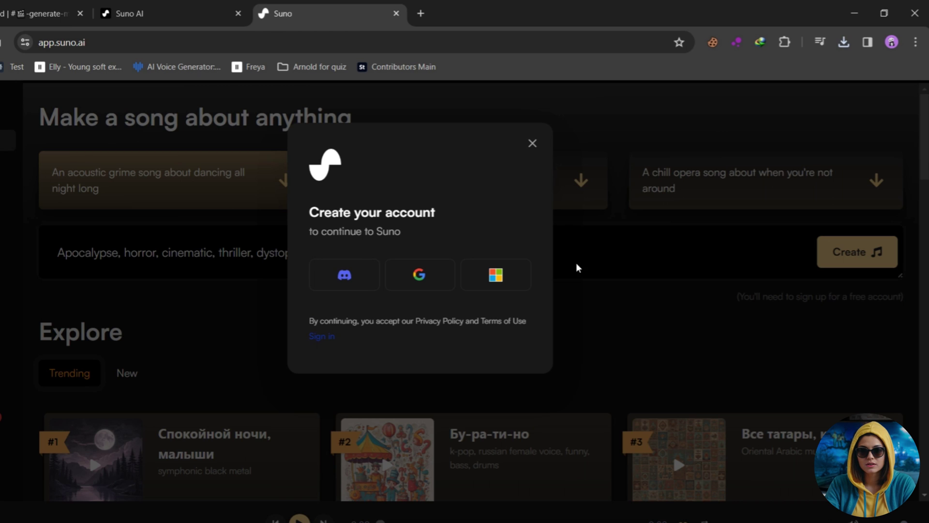
{"action": "left_click", "coordinate": [420, 275]}
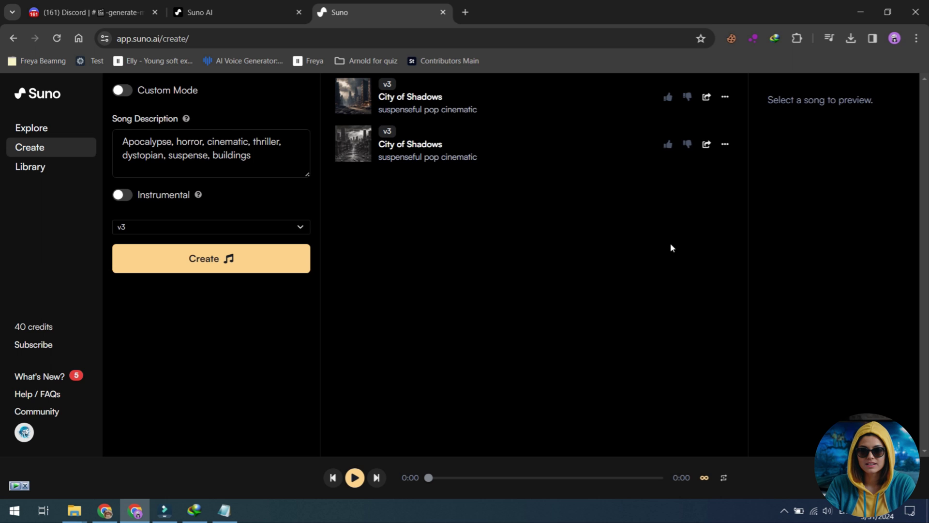
Listen to the first "City of Shadows" song, pause it and copy its song link.
{"action": "left_click", "coordinate": [351, 99]}
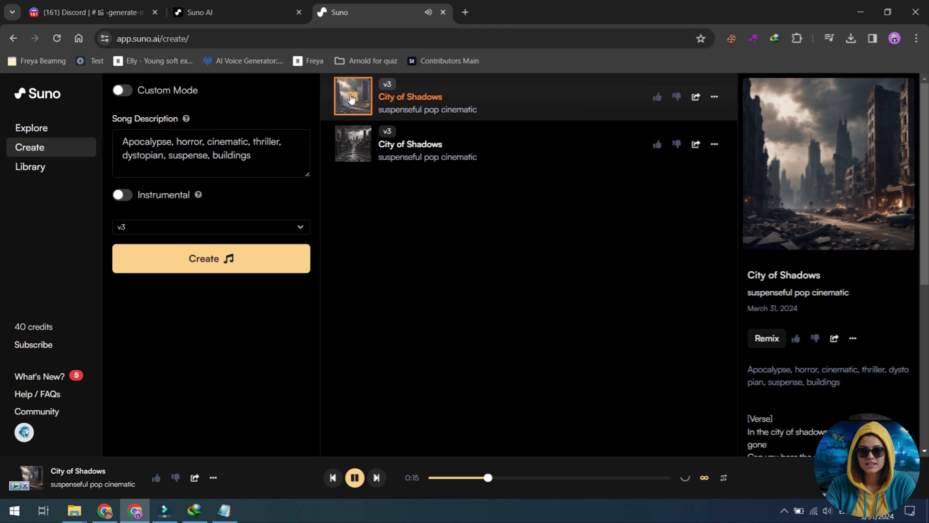
{"action": "left_click", "coordinate": [352, 99]}
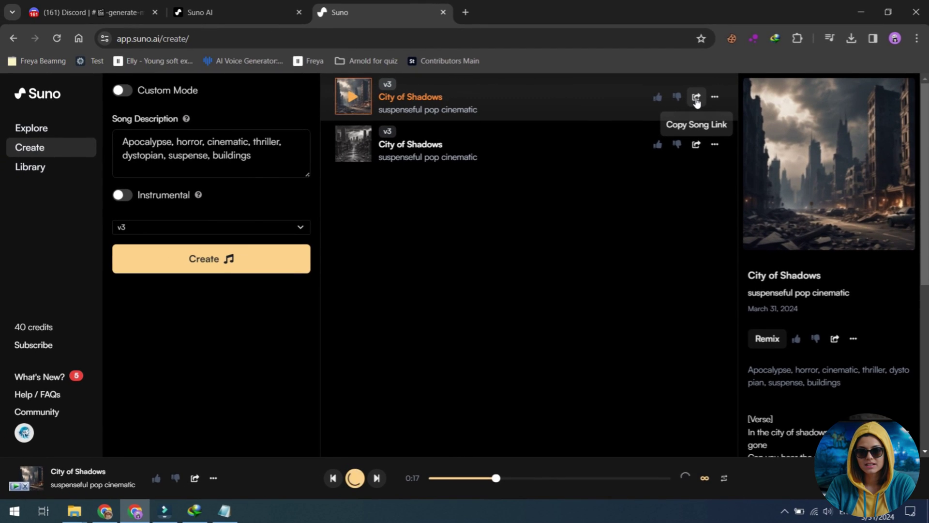
{"action": "left_click", "coordinate": [674, 109]}
In Discord's generate-mv channel, run Noisee Bot's /imagine with the copied song link, and submit the form with the song's verse lyrics and 16:9 aspect ratio.
{"action": "left_click", "coordinate": [38, 13]}
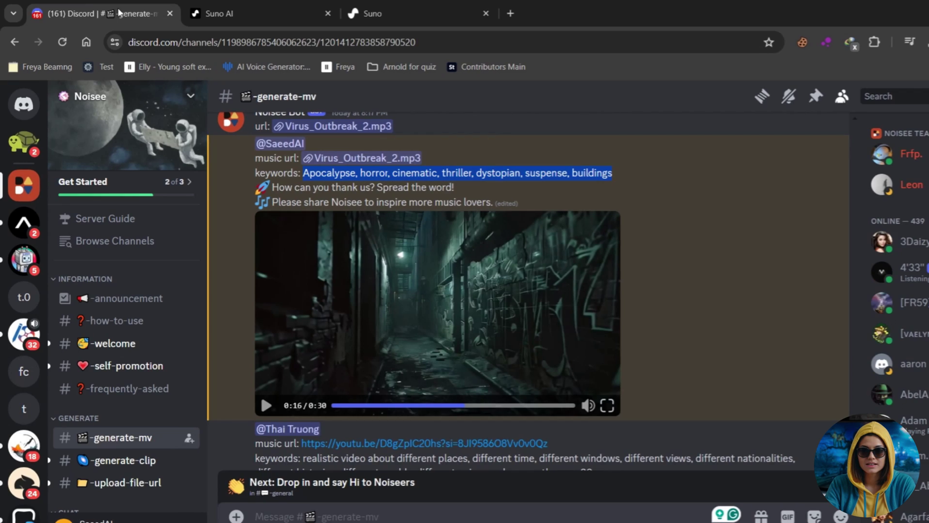
{"action": "scroll", "coordinate": [333, 466], "scroll_direction": "down", "scroll_amount": 2}
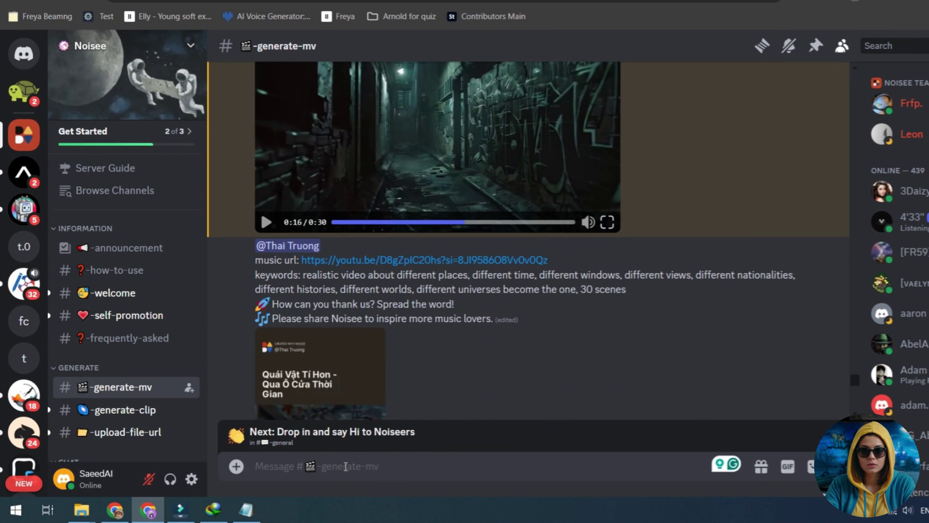
{"action": "type", "text": "/ima"}
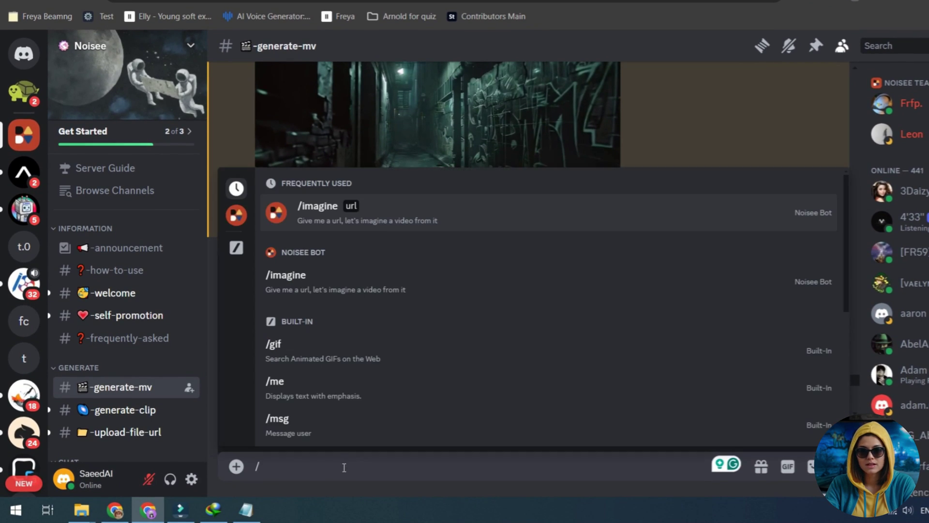
{"action": "type", "text": "g"}
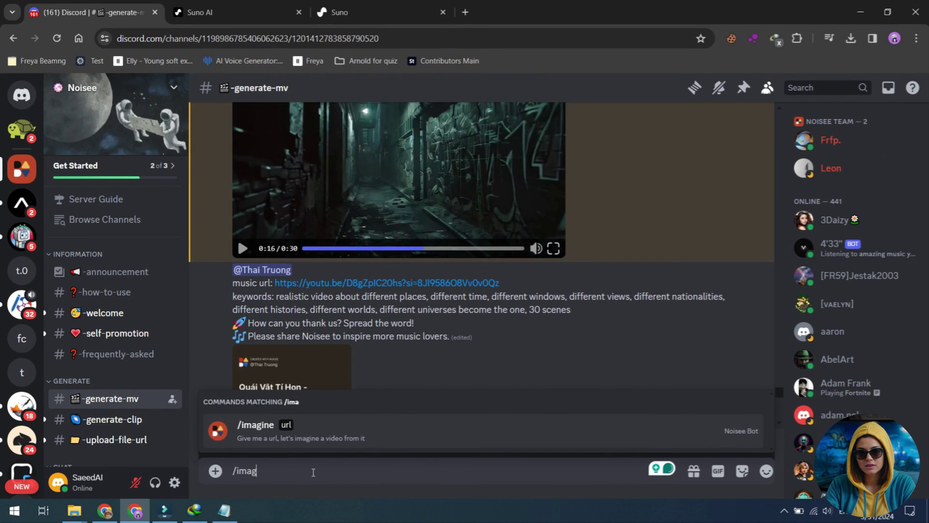
{"action": "left_click", "coordinate": [326, 429]}
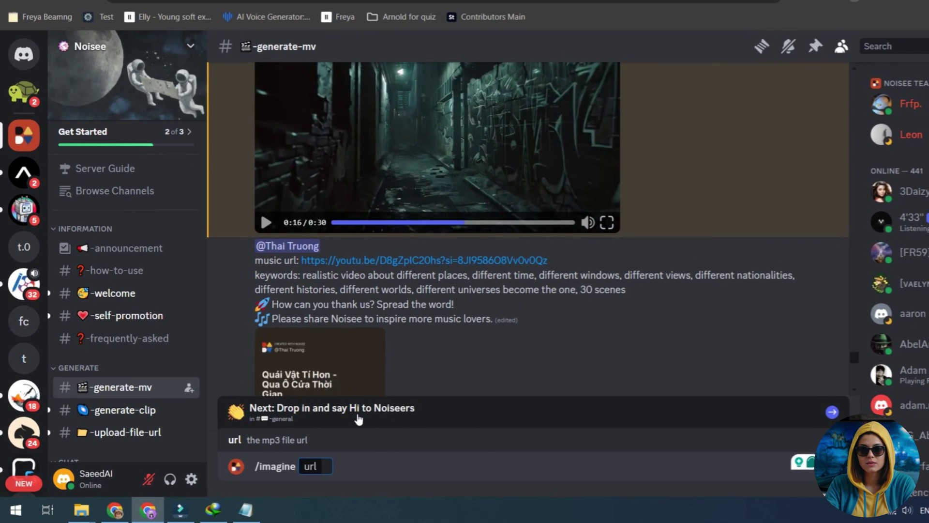
{"action": "key", "text": "ctrl+v"}
{"action": "key", "text": "Return"}
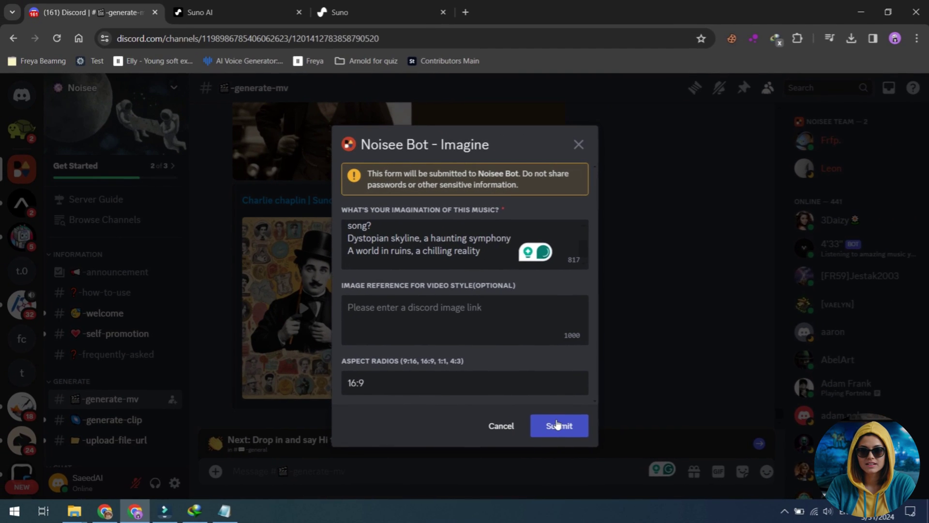
{"action": "left_click", "coordinate": [557, 425]}
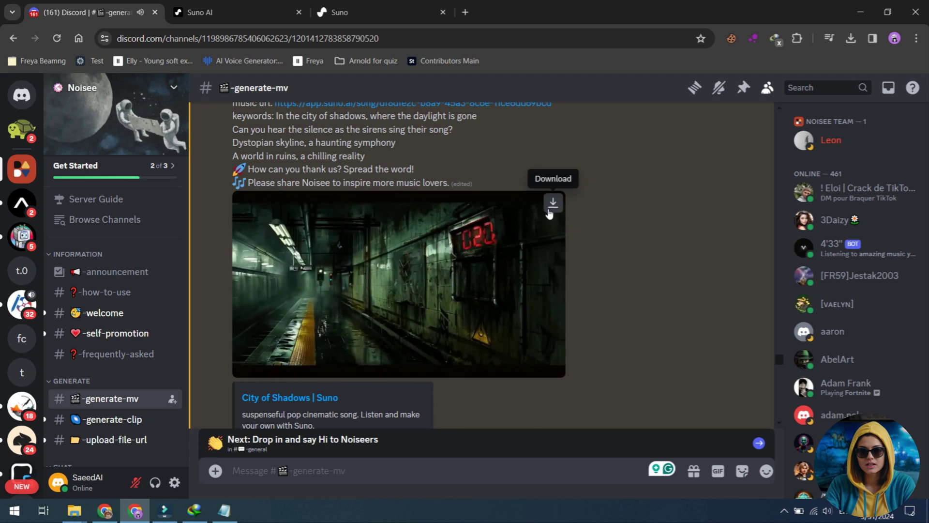
Download the generated "City of Shadows" video to the Lab folder as "Noisee (2).mp4" and pause its playback.
{"action": "left_click", "coordinate": [549, 209]}
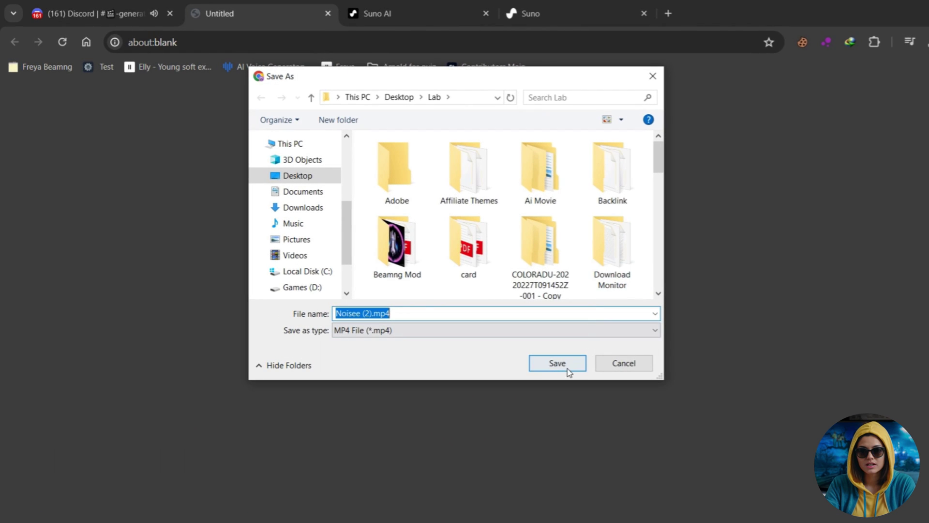
{"action": "left_click", "coordinate": [564, 368]}
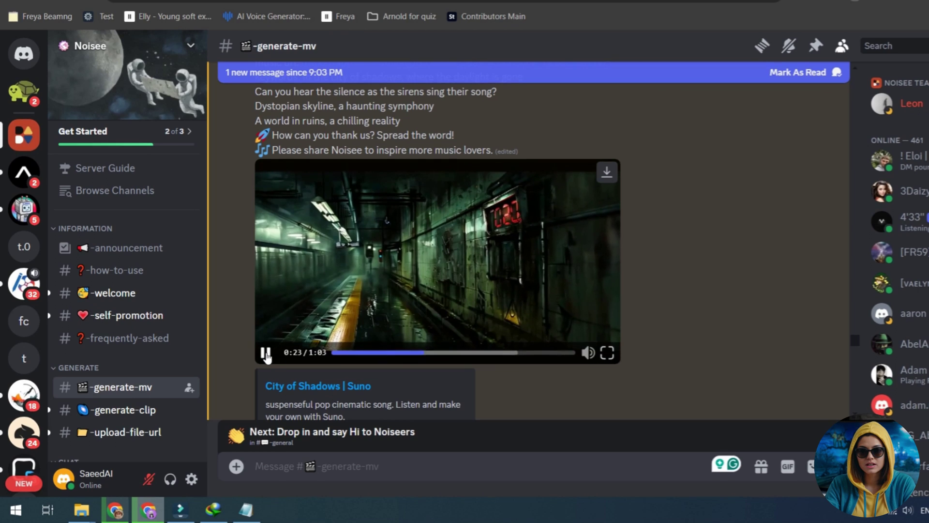
{"action": "left_click", "coordinate": [266, 354]}
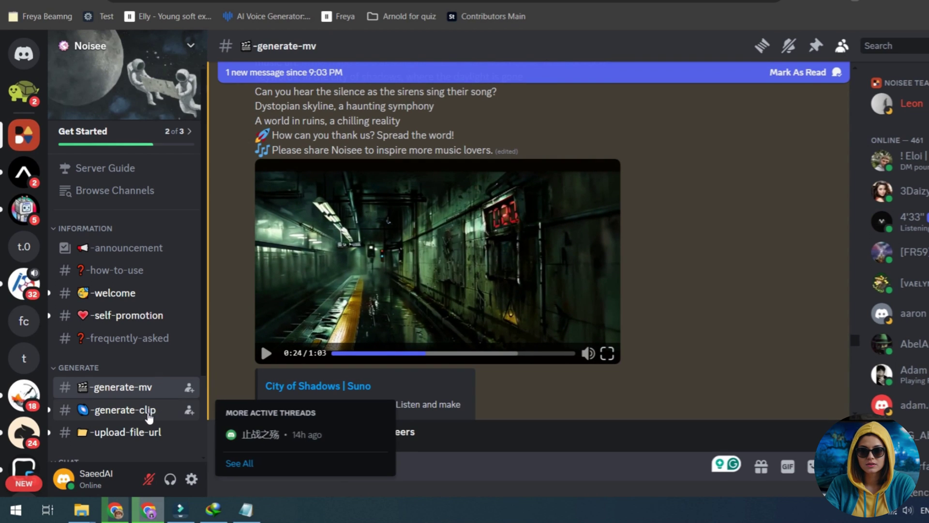